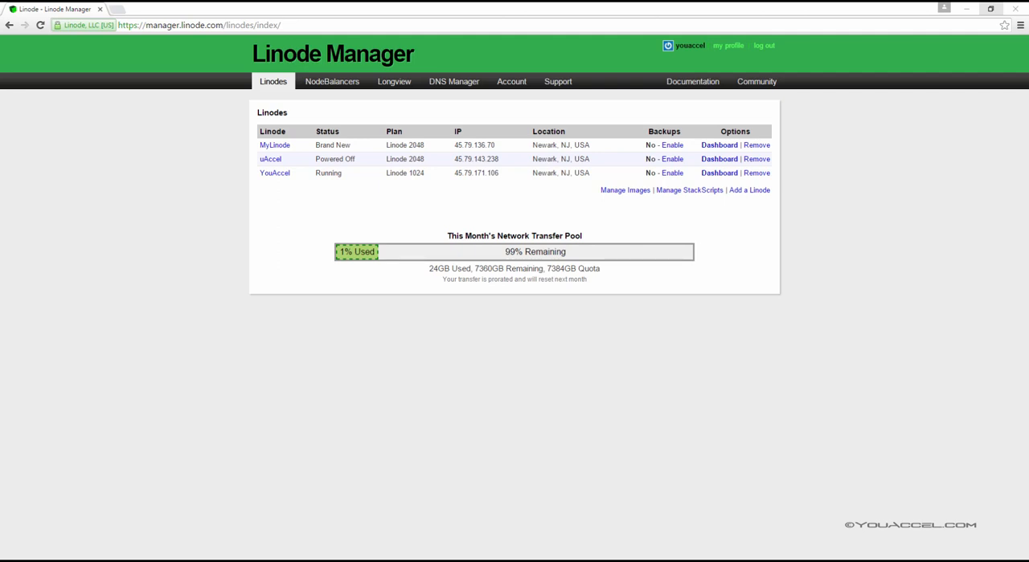
Step: Add a new Linode on the Linode 2048 plan with Newark, NJ as its location
left_click(758, 194)
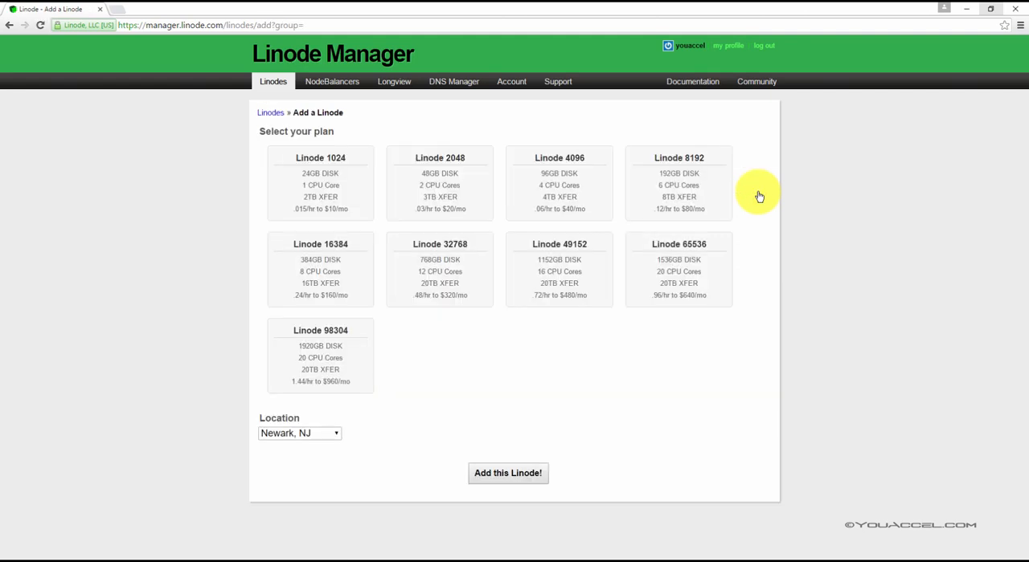
left_click(456, 179)
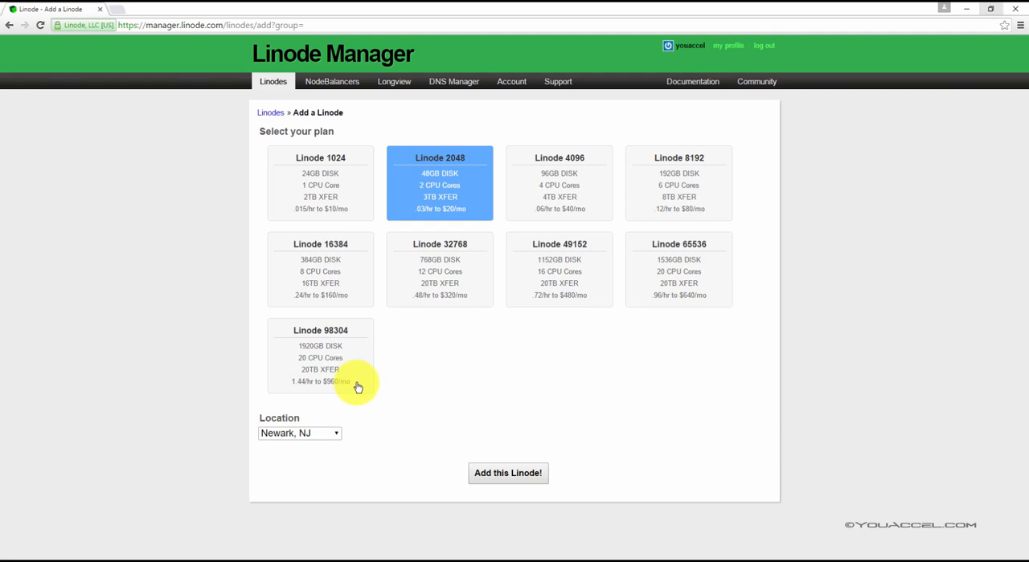
left_click(328, 433)
left_click(327, 437)
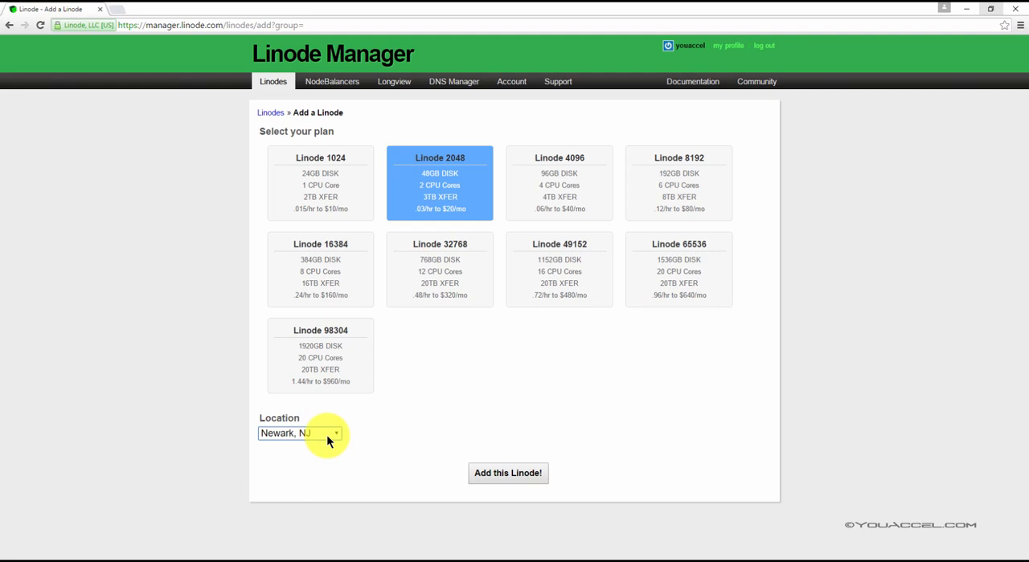
left_click(508, 475)
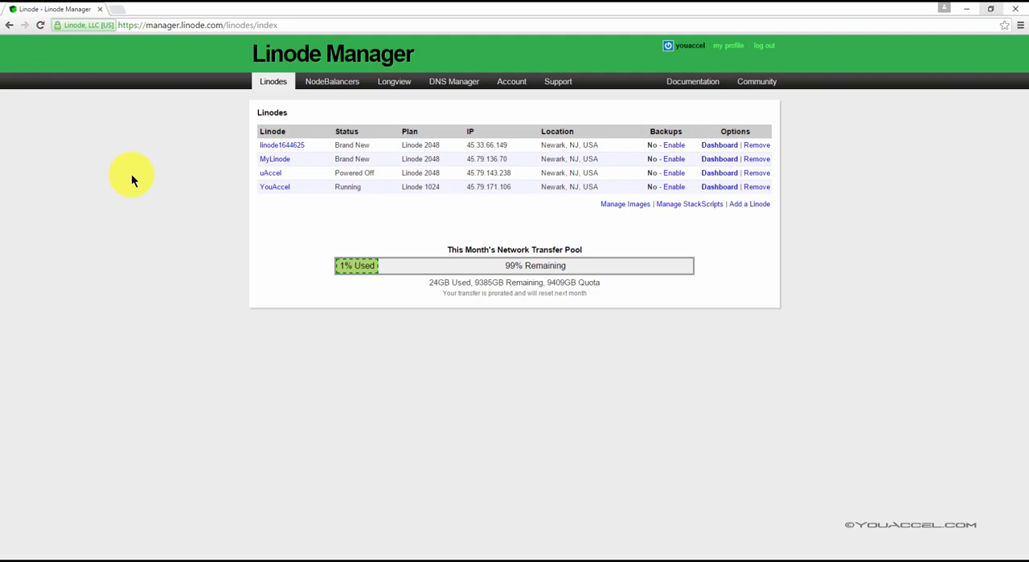
Step: Select MyLinode's My Ubuntu 14.04 LTS Profile configuration profile as the source for cloning
left_click(720, 160)
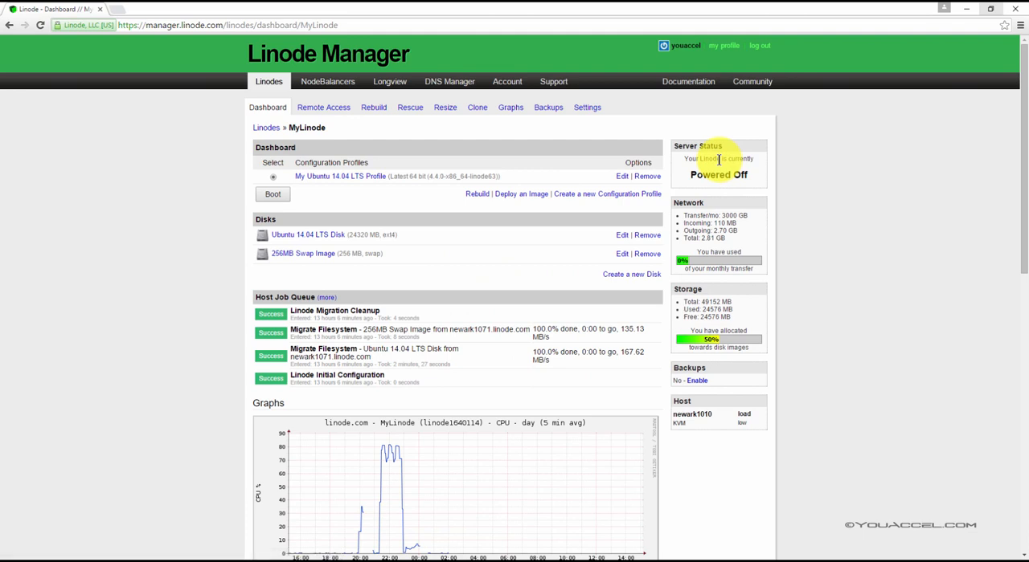
left_click(478, 112)
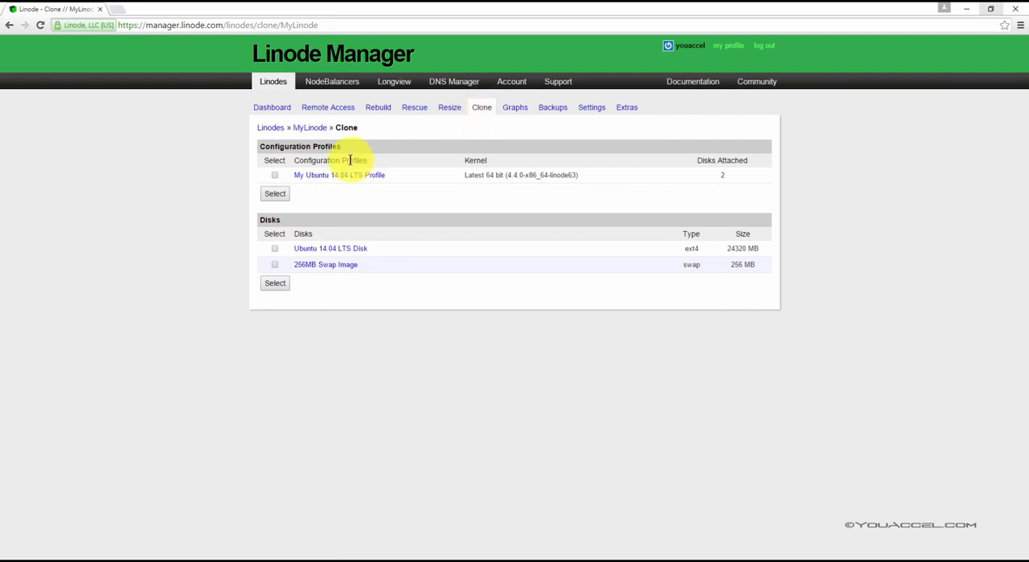
left_click(274, 176)
left_click(277, 194)
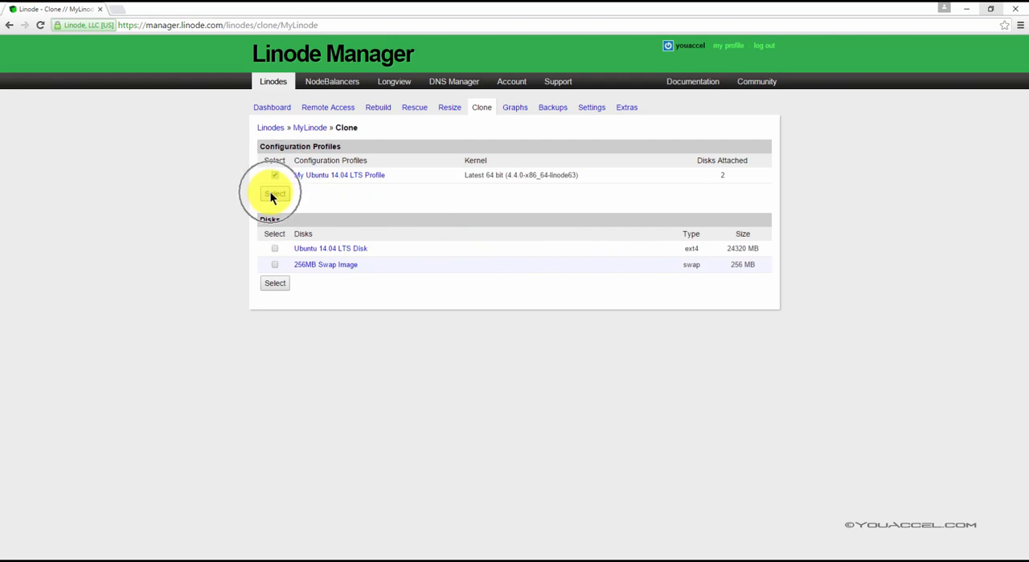
left_click(270, 193)
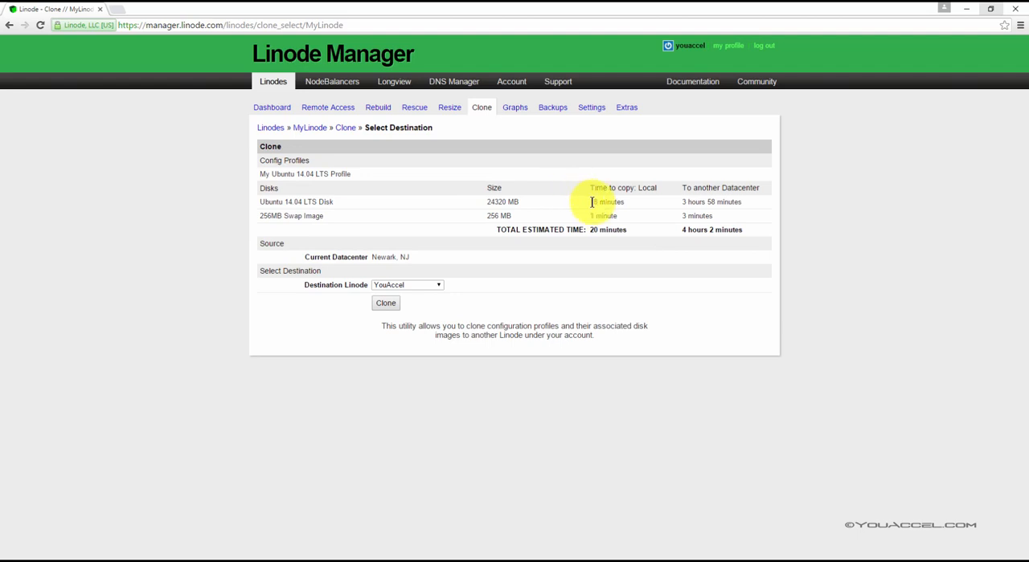
Step: Clone the selected profile and its disks to the destination linode1644625, and boot that Linode
left_click(591, 231)
left_click(425, 286)
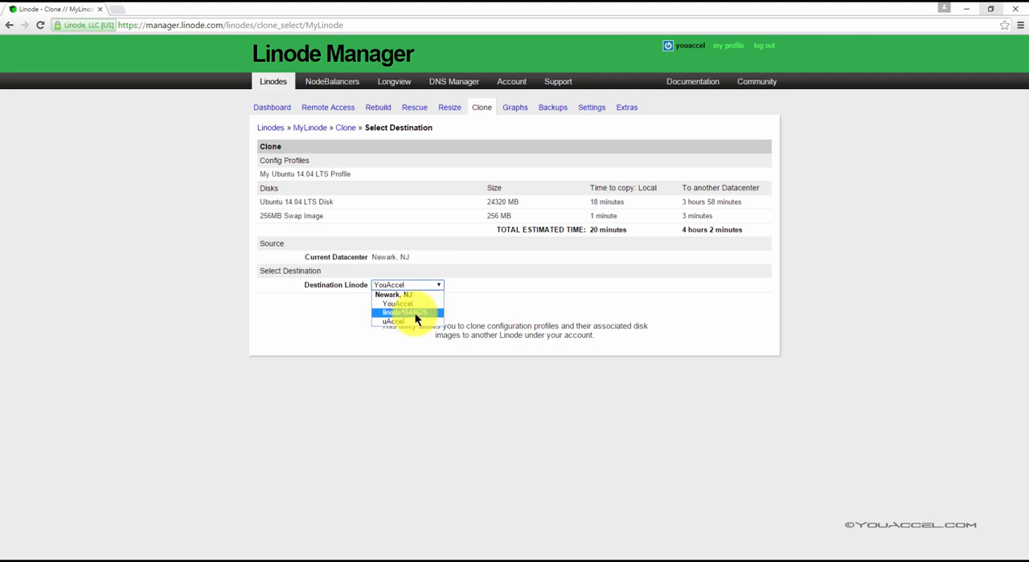
left_click(415, 313)
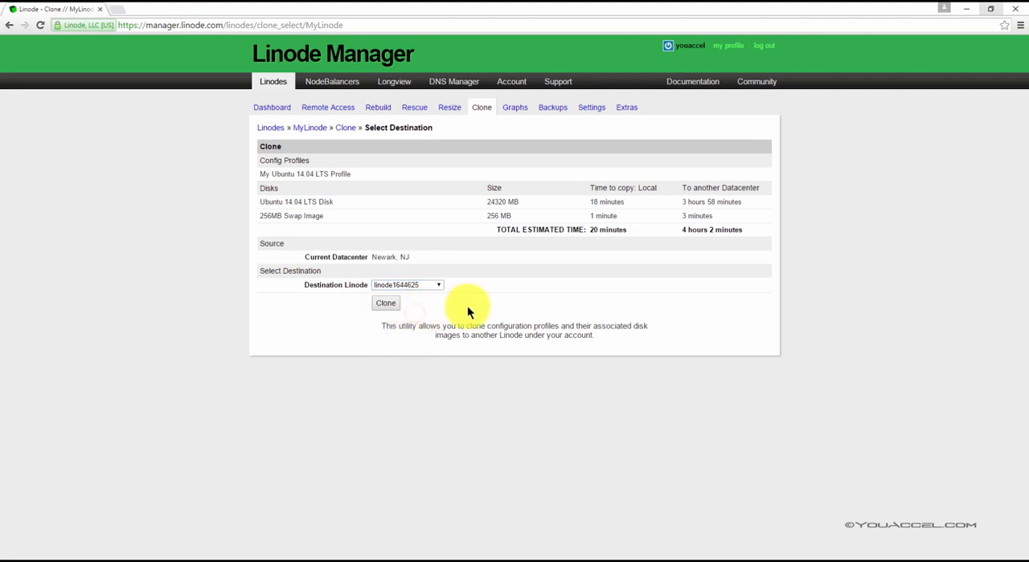
left_click(385, 307)
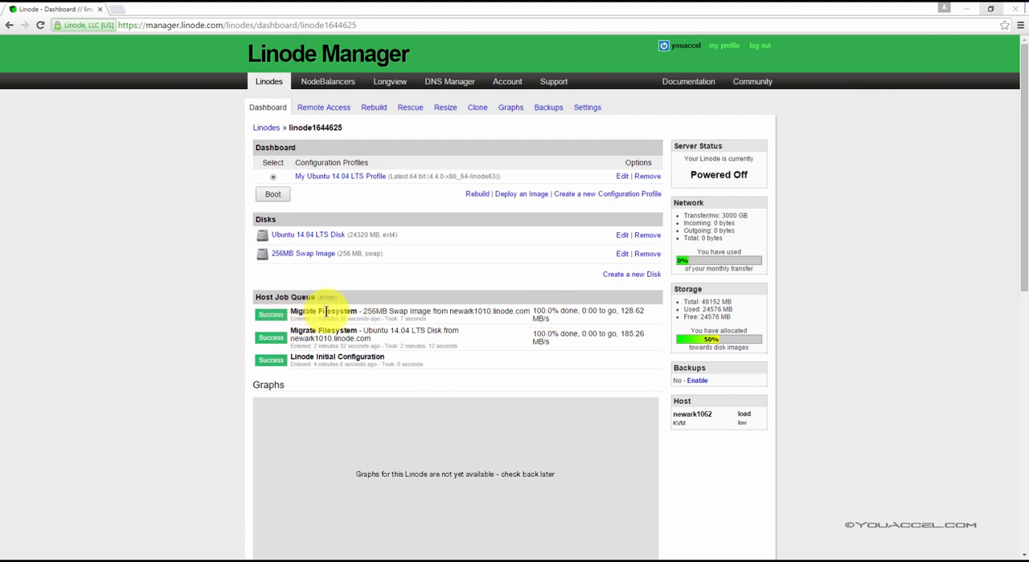
left_click(273, 196)
key("Return")
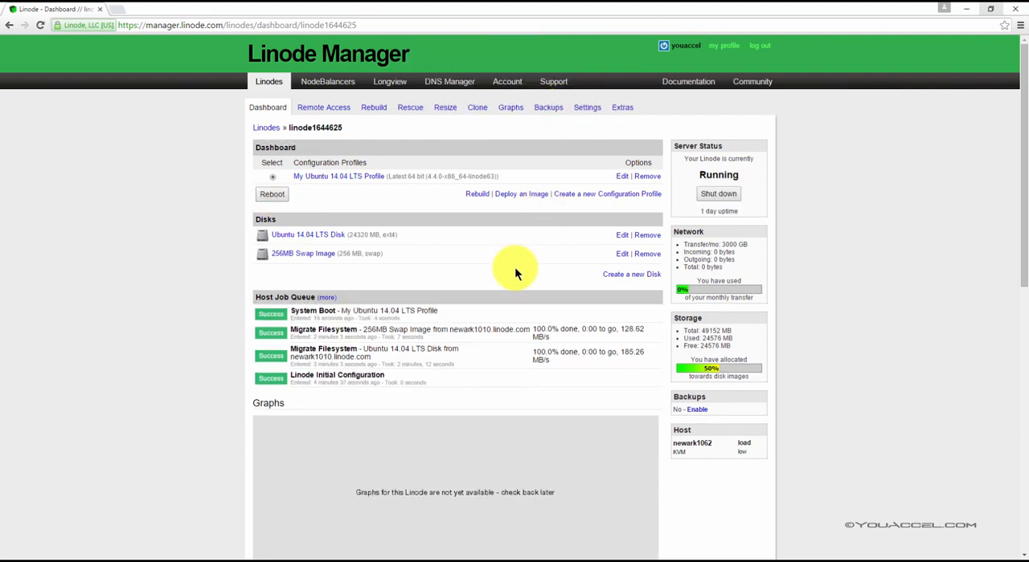
Step: Copy linode1644625's IP address from the Linodes list and load 45.33.66.149 in a new browser tab to test its web server
left_click(271, 84)
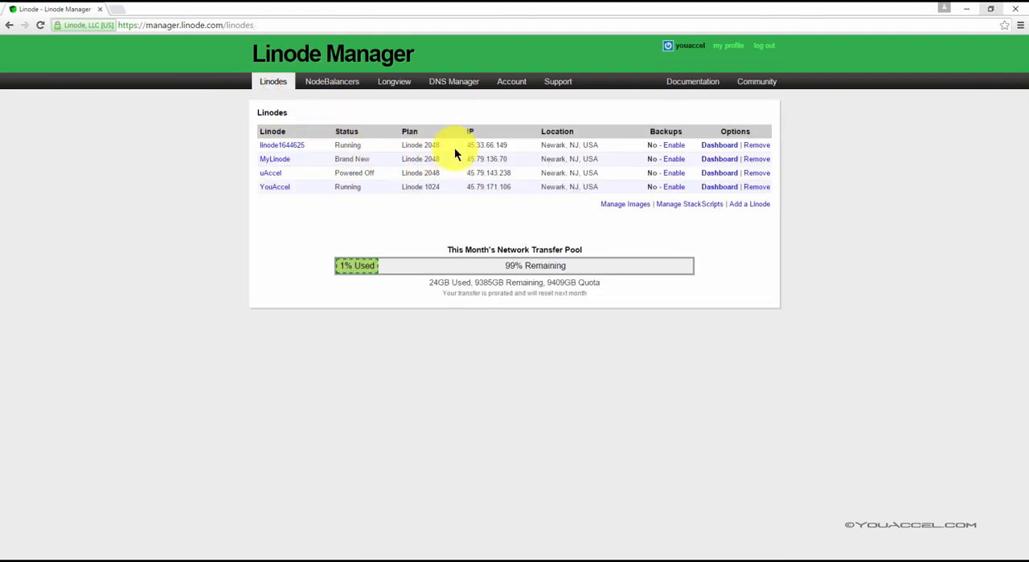
left_click_drag(507, 145, 466, 145)
right_click(472, 146)
left_click(491, 155)
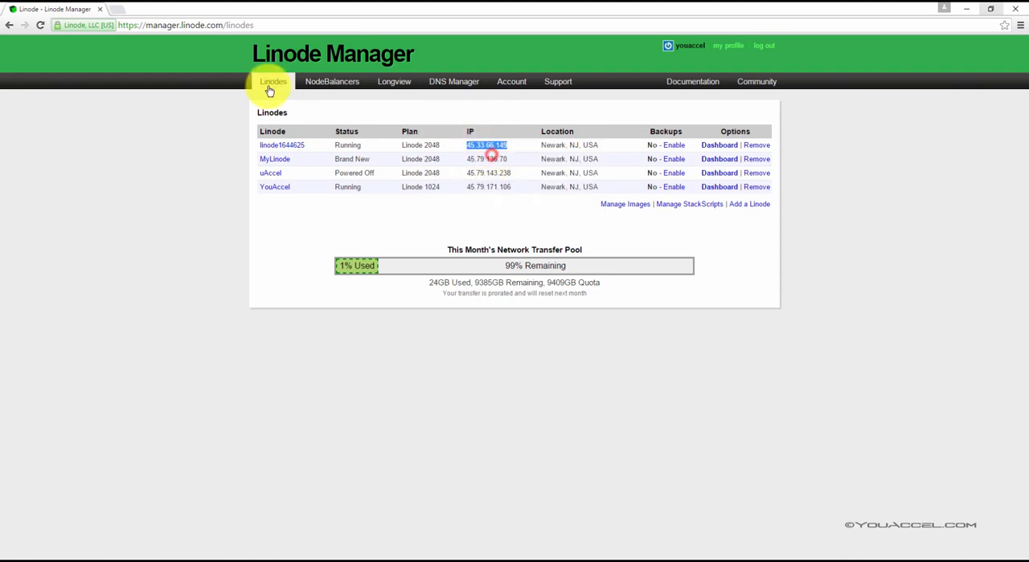
left_click(119, 8)
key("ctrl+v")
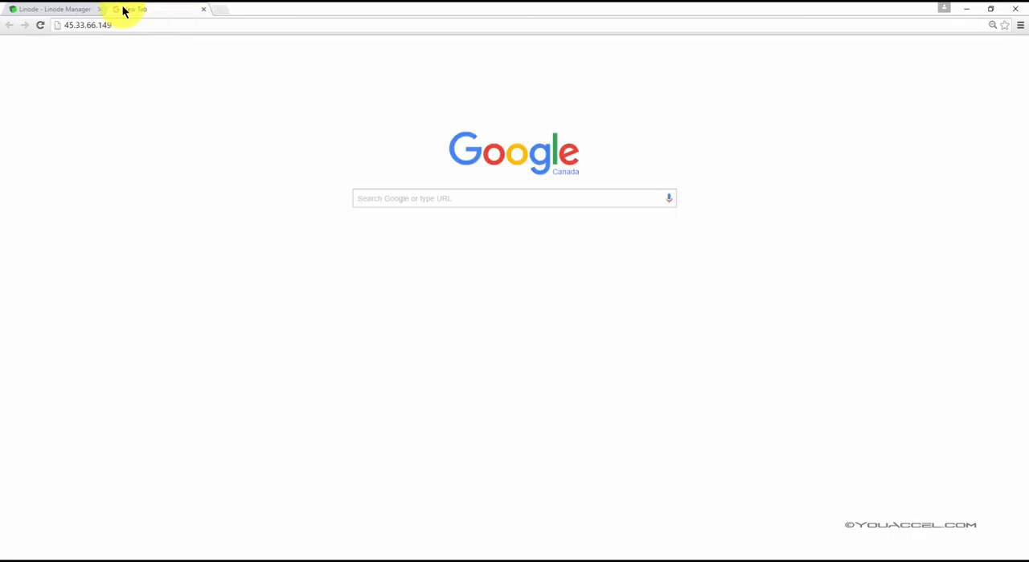
key("Return")
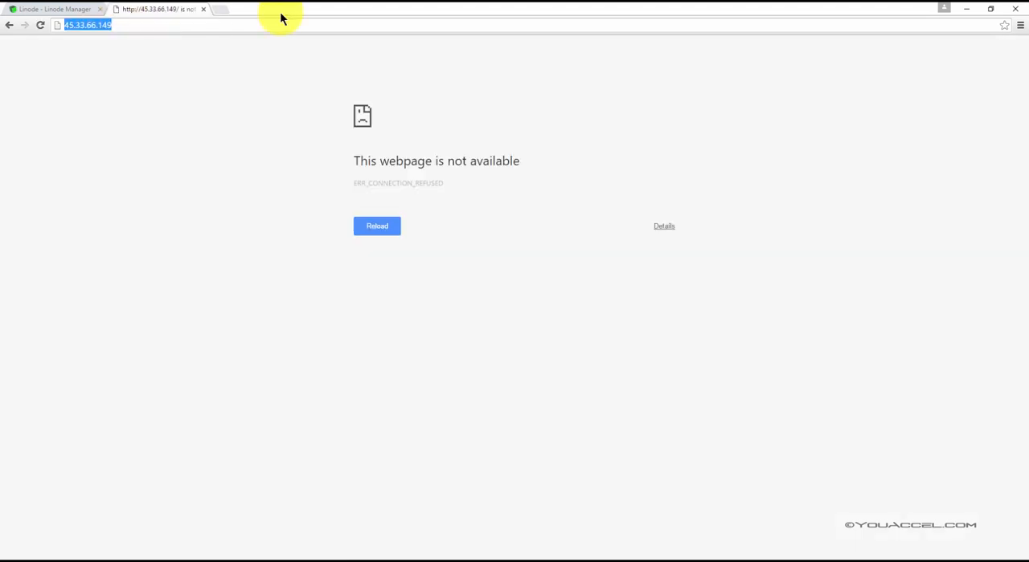
left_click(241, 25)
key("Return")
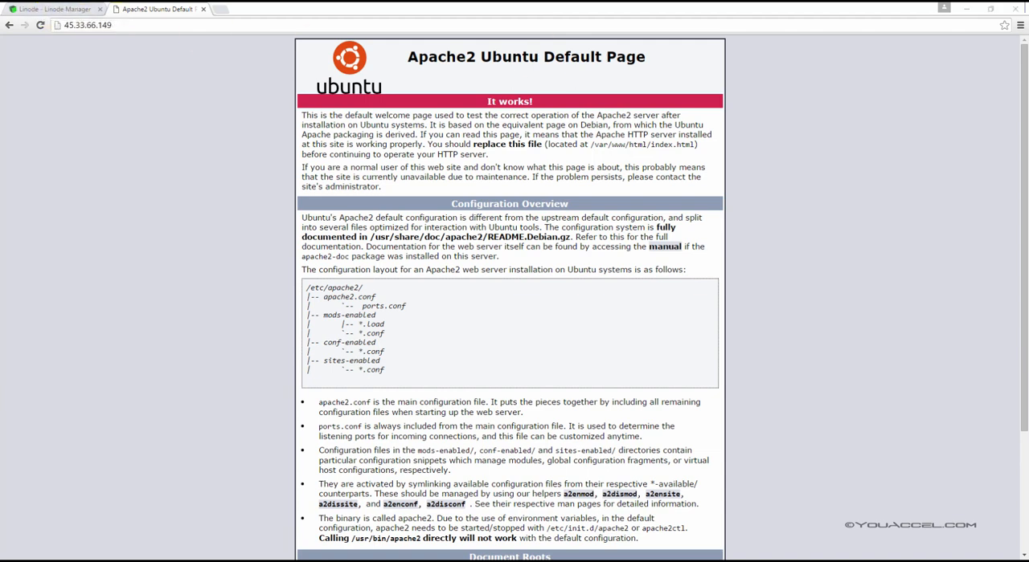
Step: Try to rename linode1644625 as "MyLinode Backup" in its display settings
left_click(70, 8)
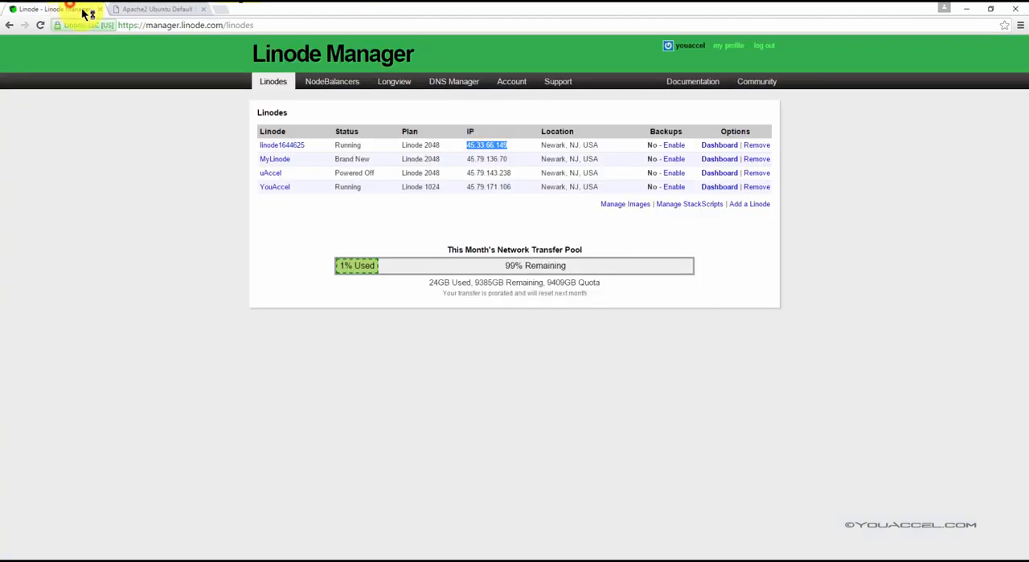
left_click(281, 150)
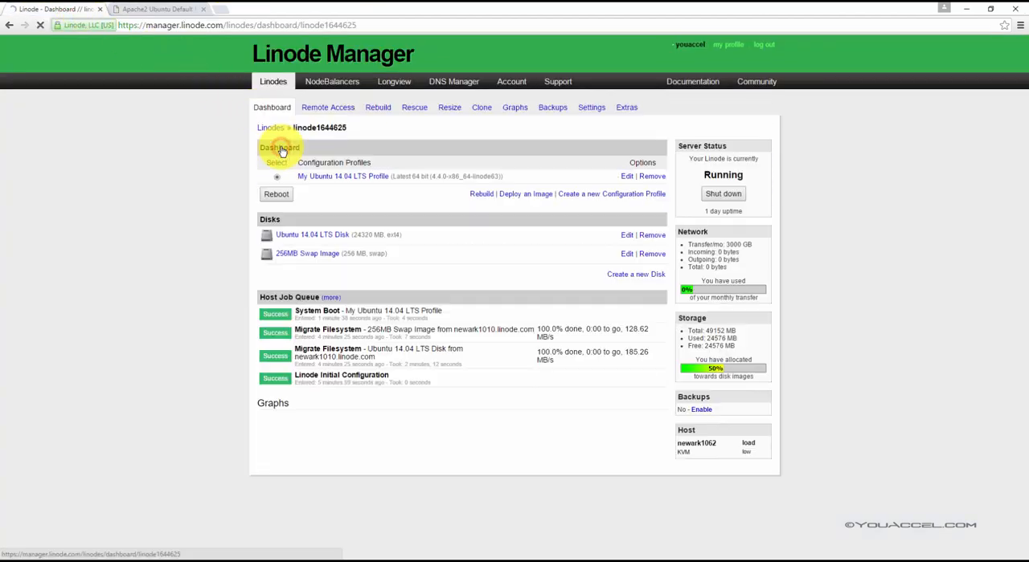
left_click(591, 107)
left_click_drag(405, 176, 239, 175)
type("MyLinode Backup")
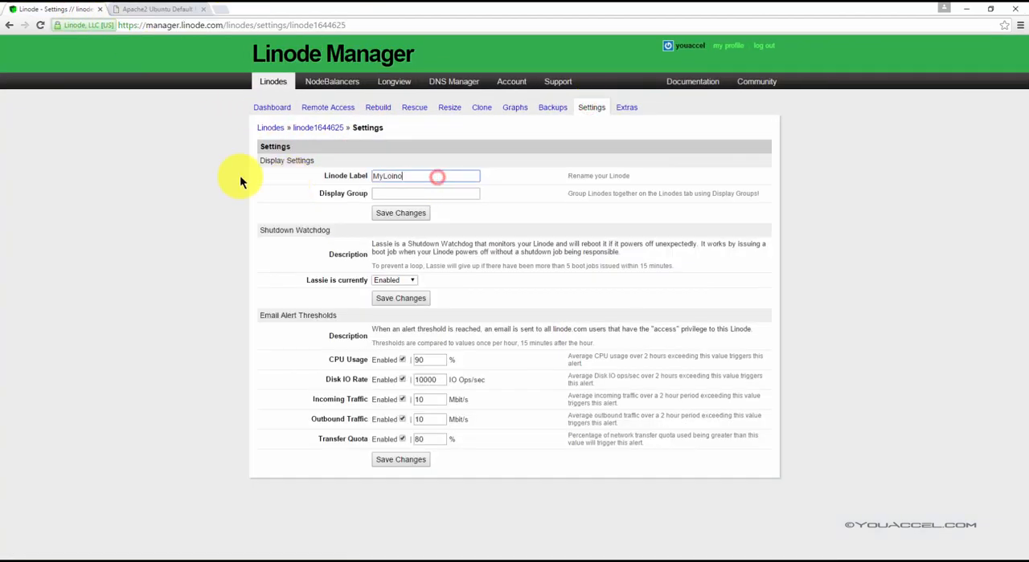
key("Return")
Step: Replace the space in the Linode label with an underscore, giving MyLinode_Backup, and save the change
left_click(406, 212)
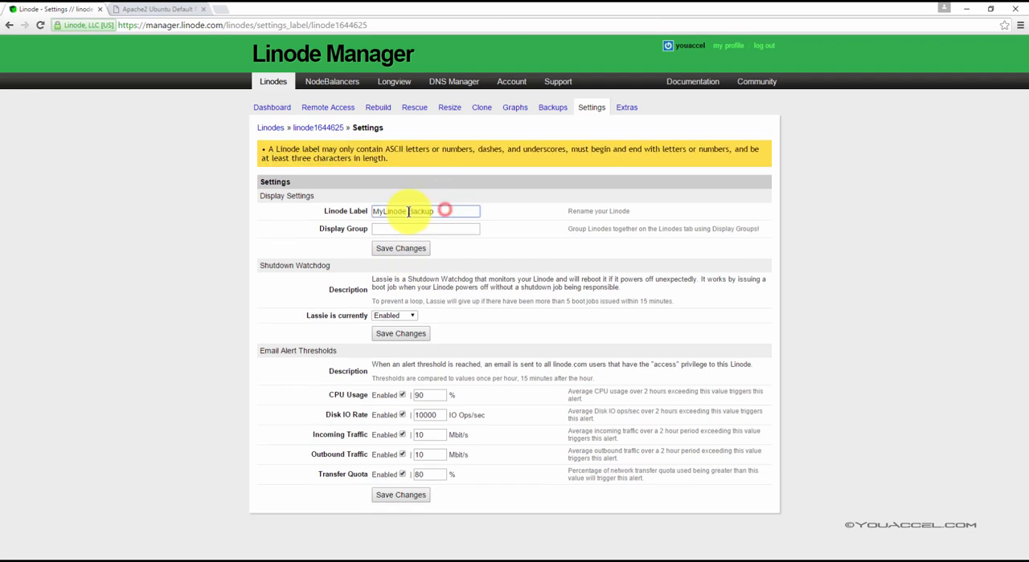
key("BackSpace")
type("_")
left_click(414, 249)
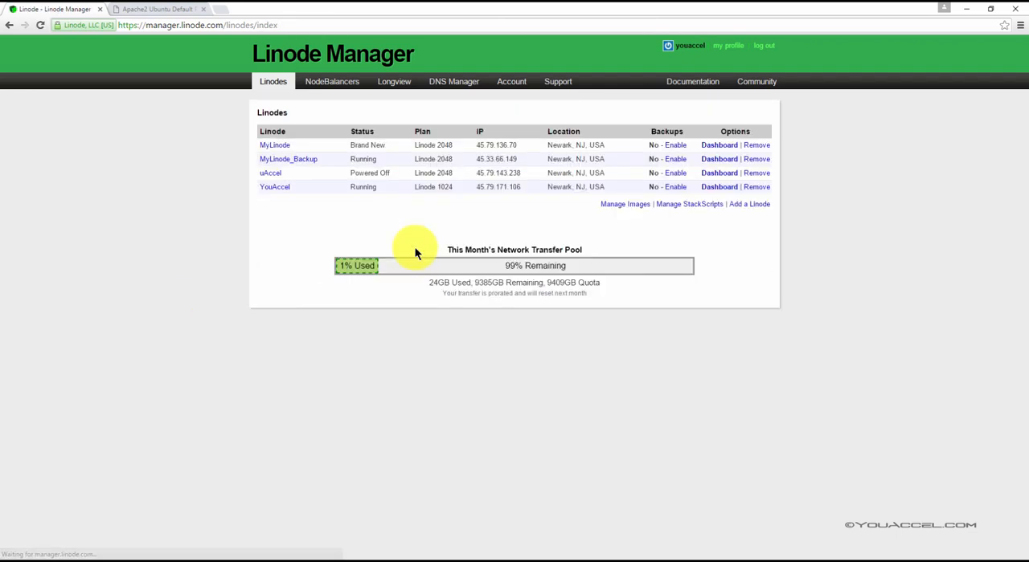